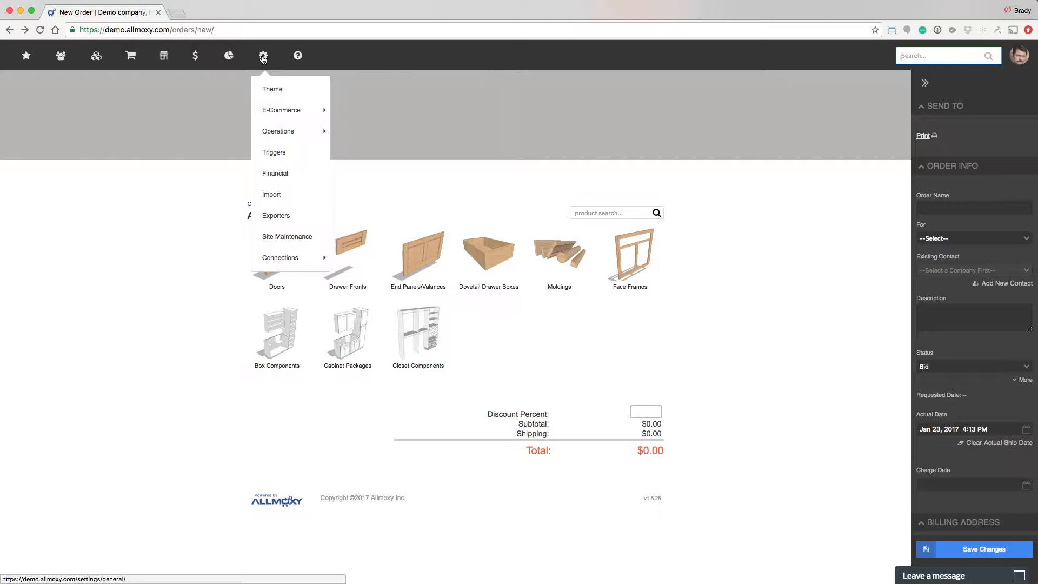
Open the Financial settings and view the default currency options under Financial Management without changing the selection
{"action": "left_click", "coordinate": [281, 173]}
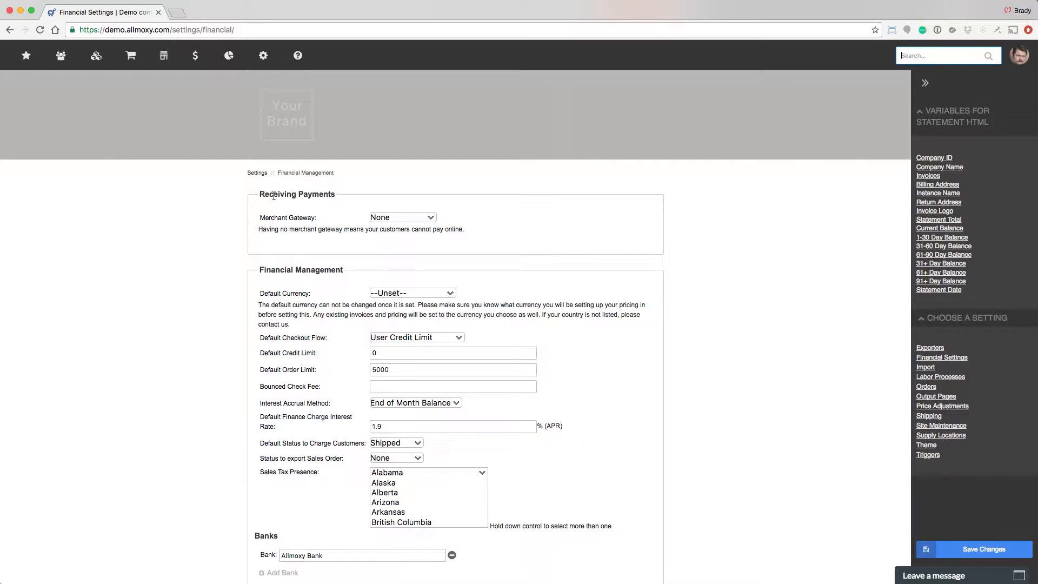
{"action": "left_click", "coordinate": [322, 189]}
{"action": "triple_click", "coordinate": [333, 190]}
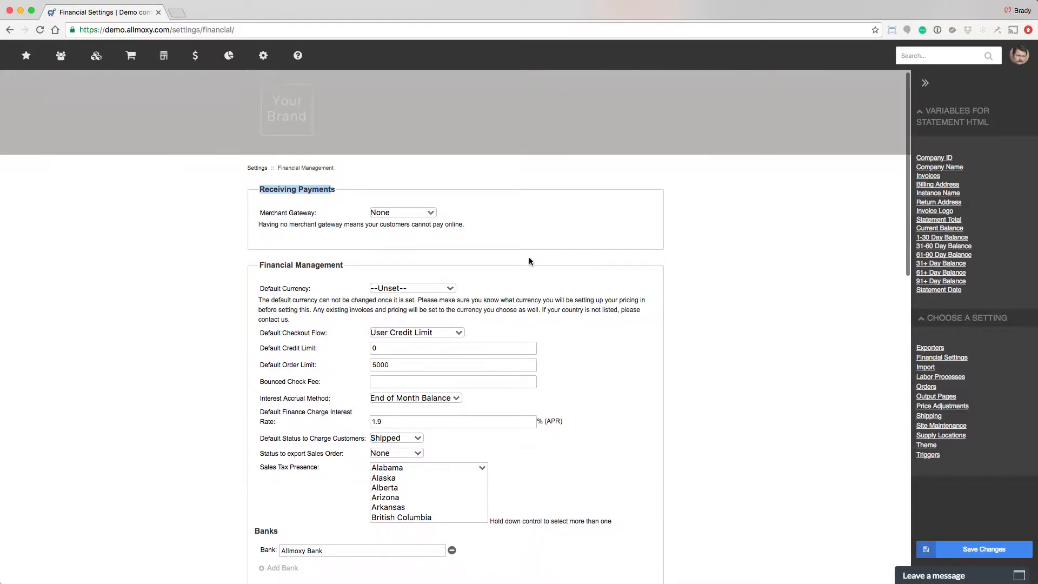
{"action": "scroll", "coordinate": [530, 258], "scroll_direction": "down", "scroll_amount": 3}
{"action": "scroll", "coordinate": [529, 263], "scroll_direction": "down", "scroll_amount": 3}
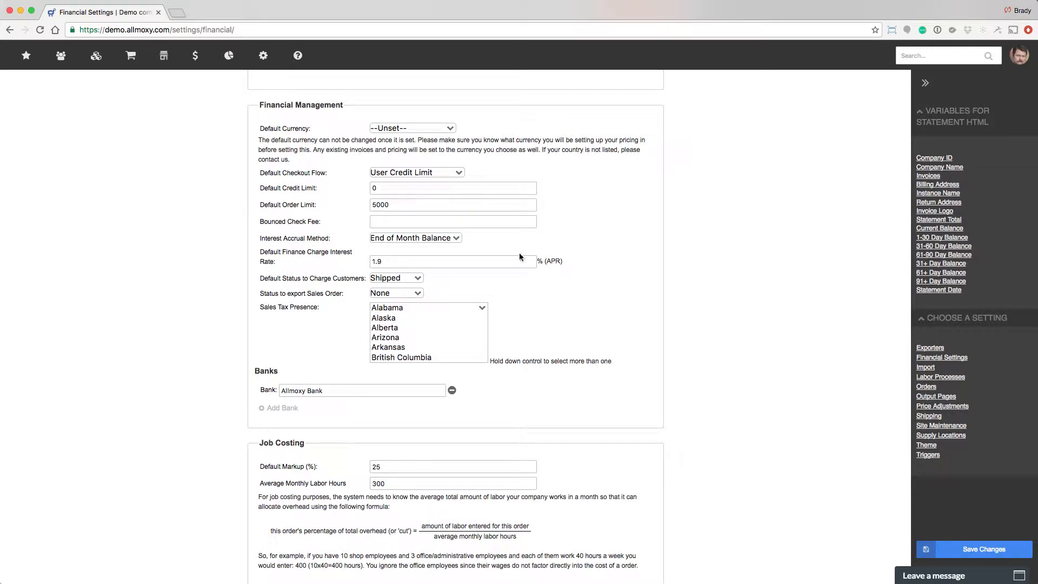
{"action": "left_click", "coordinate": [436, 130]}
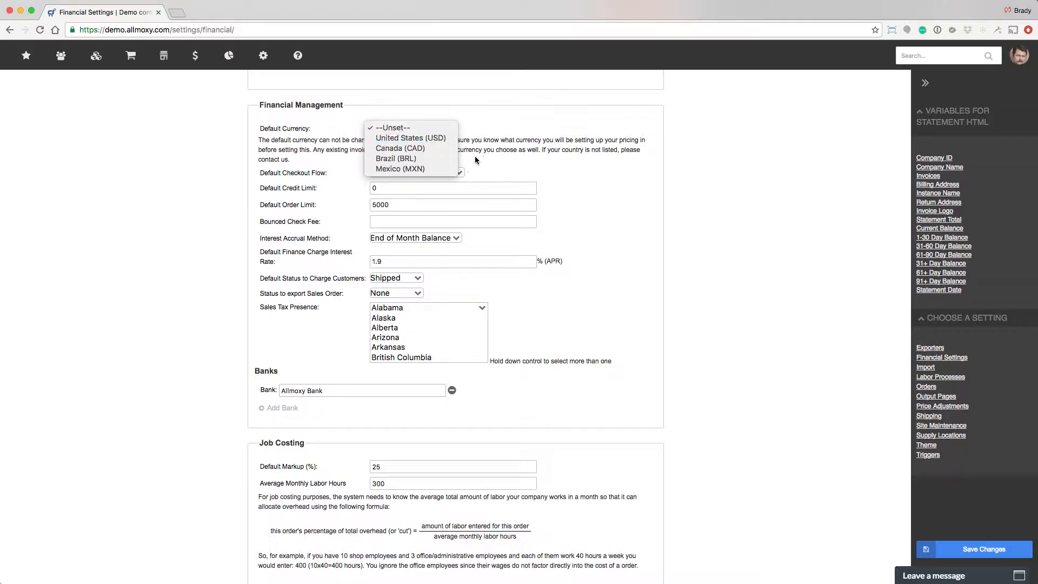
{"action": "left_click", "coordinate": [488, 161]}
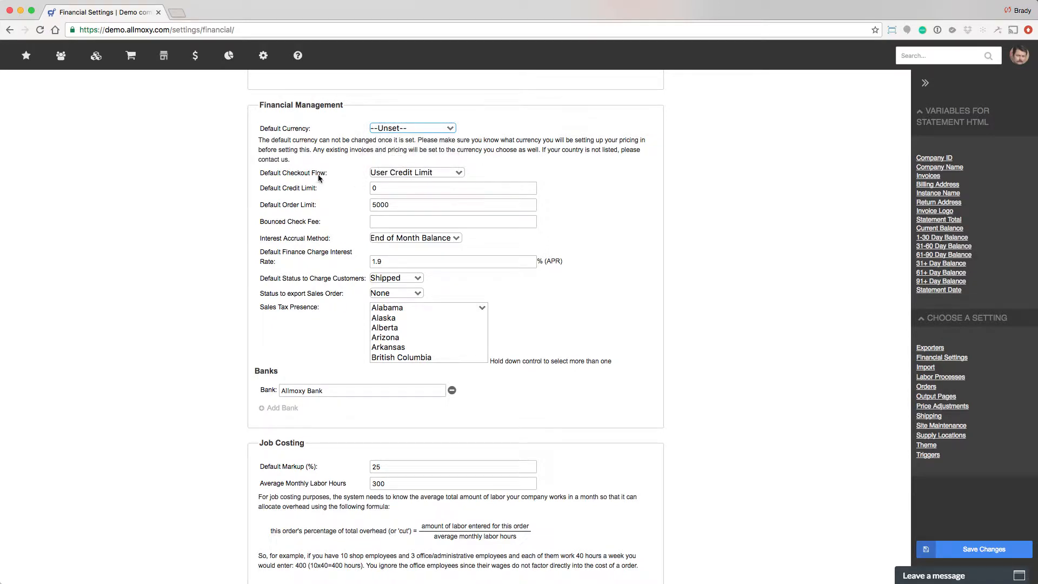
Try Pay Before Processing as the default checkout flow, return it to User Credit Limit and check the default credit limit
{"action": "left_click", "coordinate": [436, 174]}
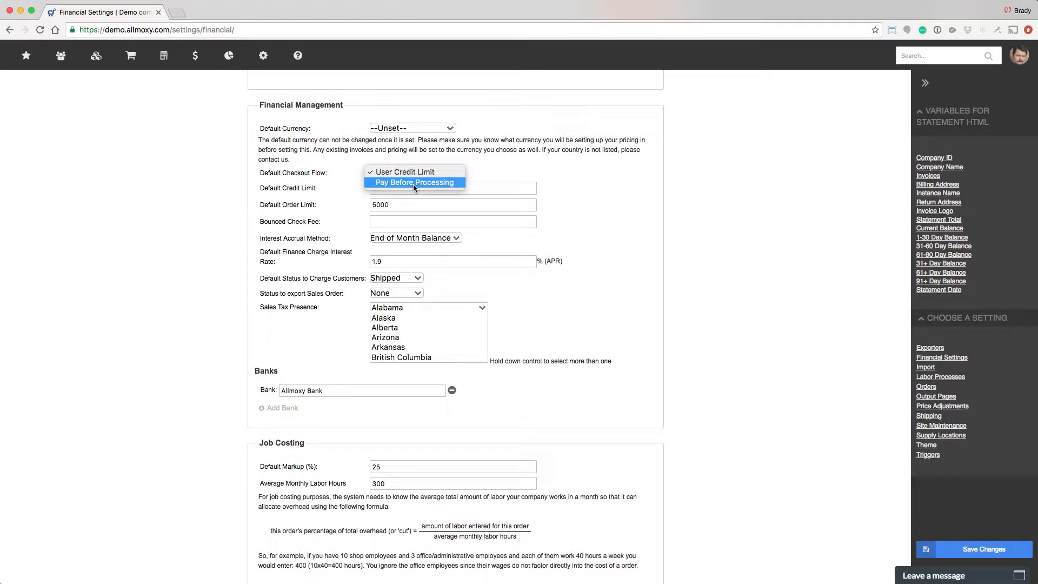
{"action": "left_click", "coordinate": [385, 183]}
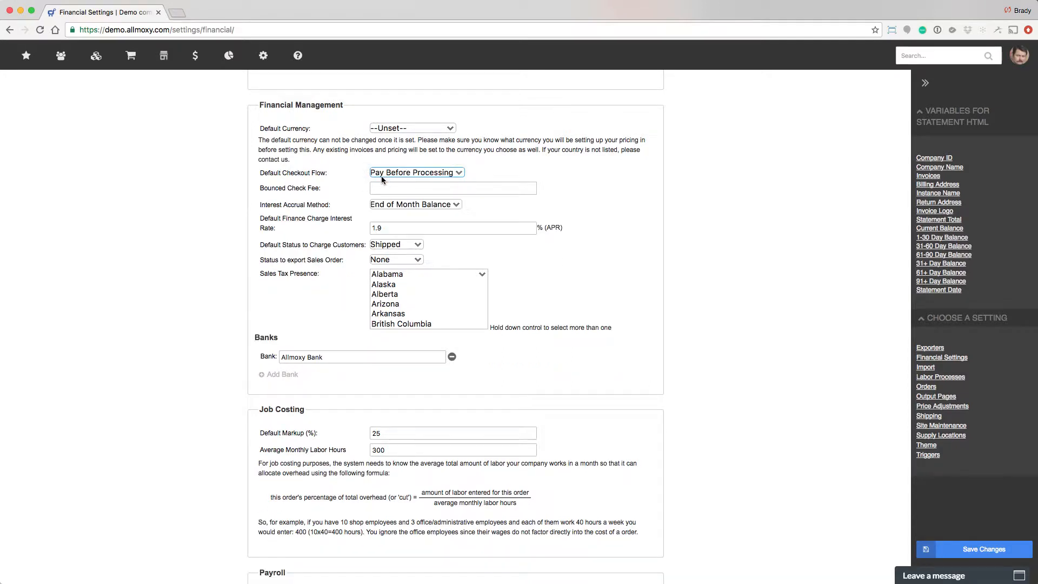
{"action": "left_click", "coordinate": [433, 173]}
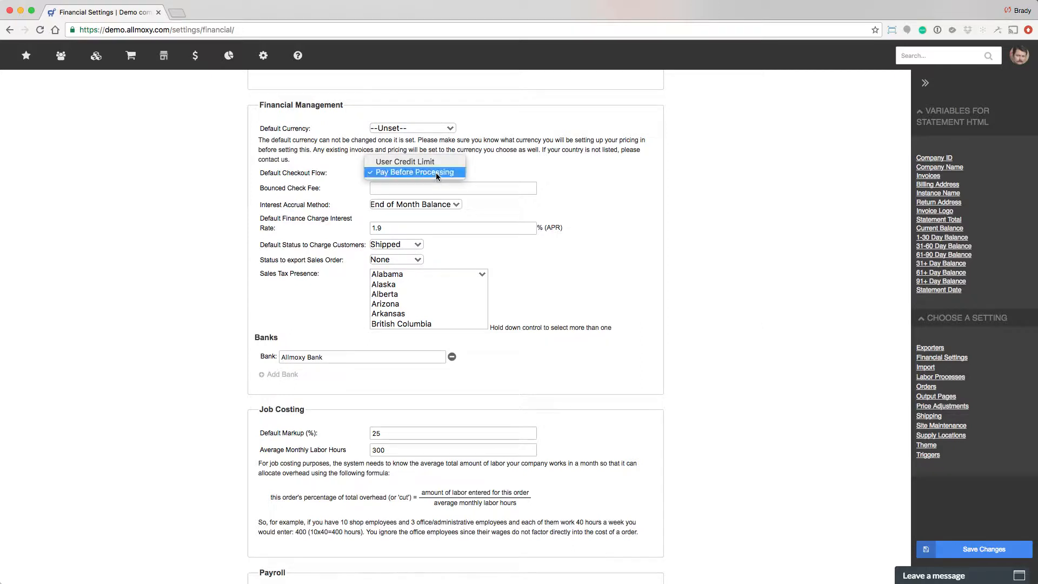
{"action": "left_click", "coordinate": [436, 163]}
{"action": "left_click", "coordinate": [416, 187]}
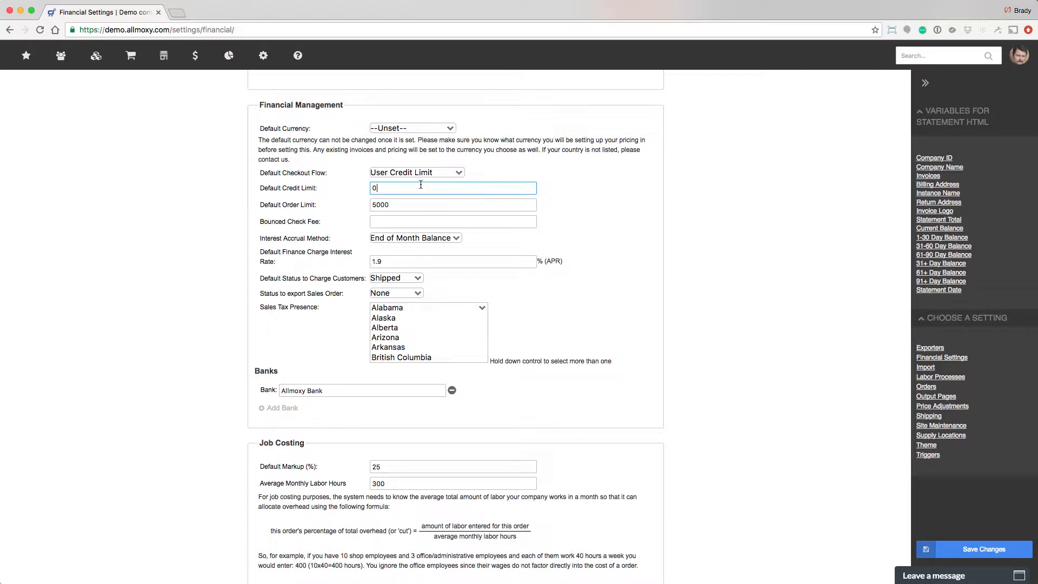
{"action": "left_click", "coordinate": [402, 174]}
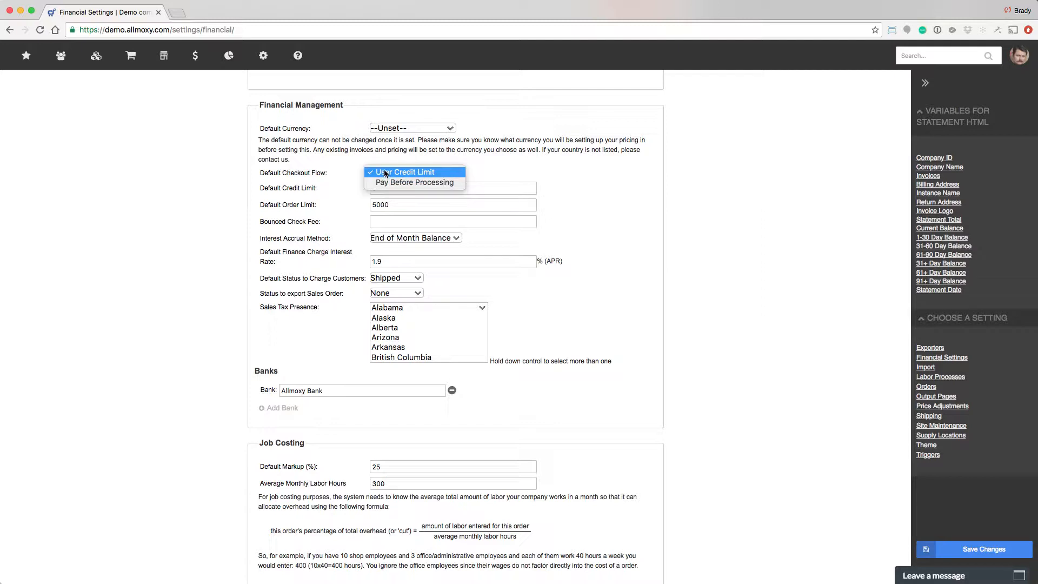
{"action": "left_click", "coordinate": [400, 172]}
{"action": "left_click", "coordinate": [396, 189]}
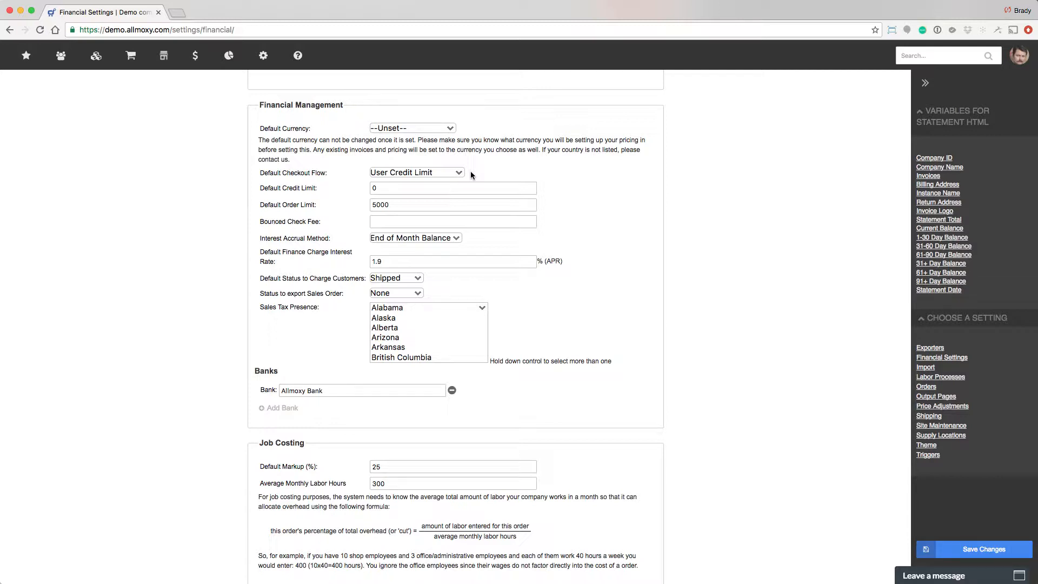
Examine the default order limit, bounced check fee, interest accrual method, finance charge rate and the statuses available for charging customers
{"action": "left_click", "coordinate": [401, 207]}
{"action": "left_click", "coordinate": [448, 219]}
{"action": "key", "text": "Tab"}
{"action": "left_click", "coordinate": [453, 239]}
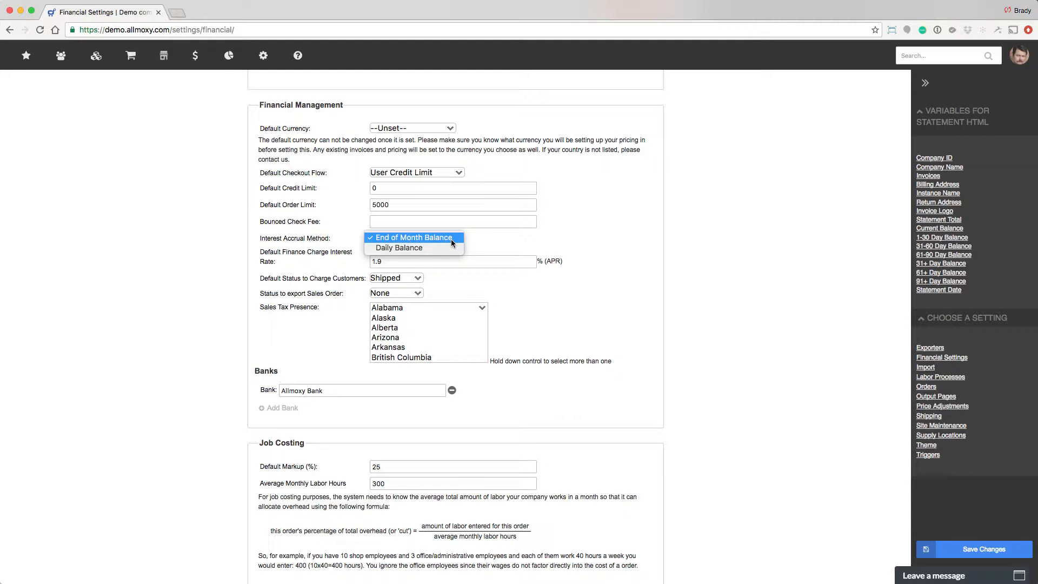
{"action": "left_click", "coordinate": [451, 239]}
{"action": "left_click", "coordinate": [459, 262]}
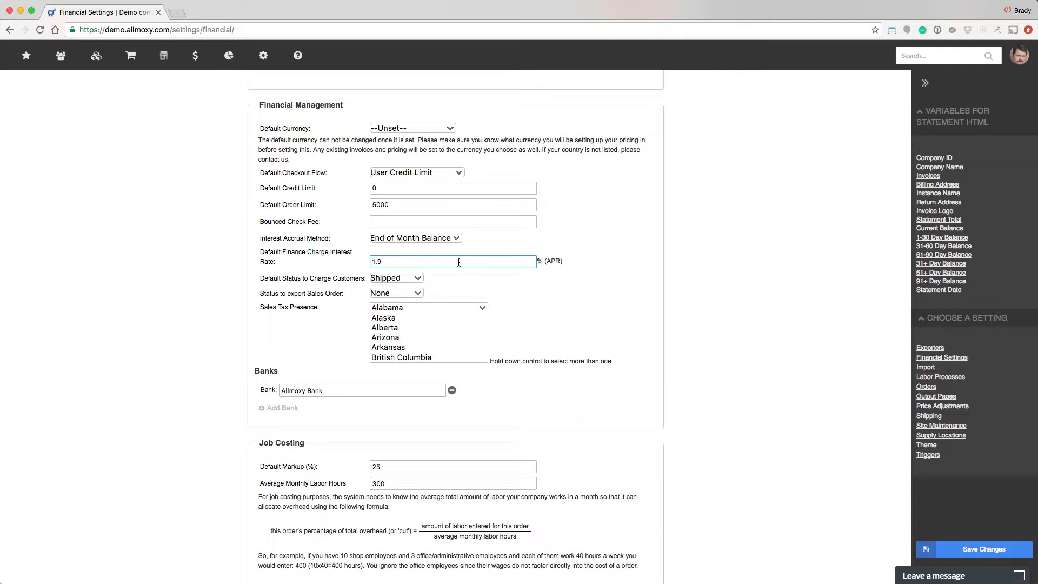
{"action": "left_click", "coordinate": [413, 278]}
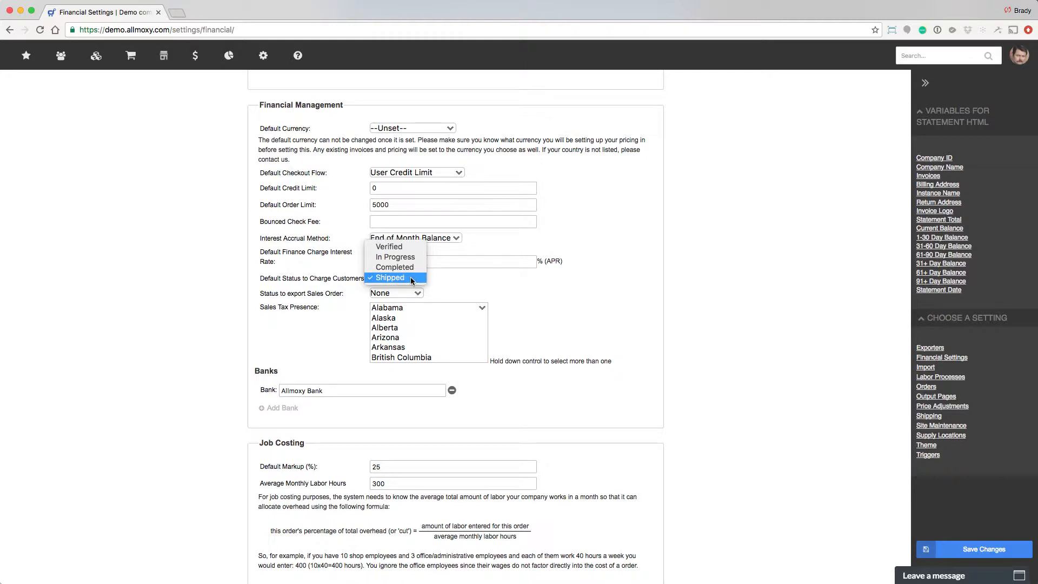
{"action": "left_click", "coordinate": [410, 277]}
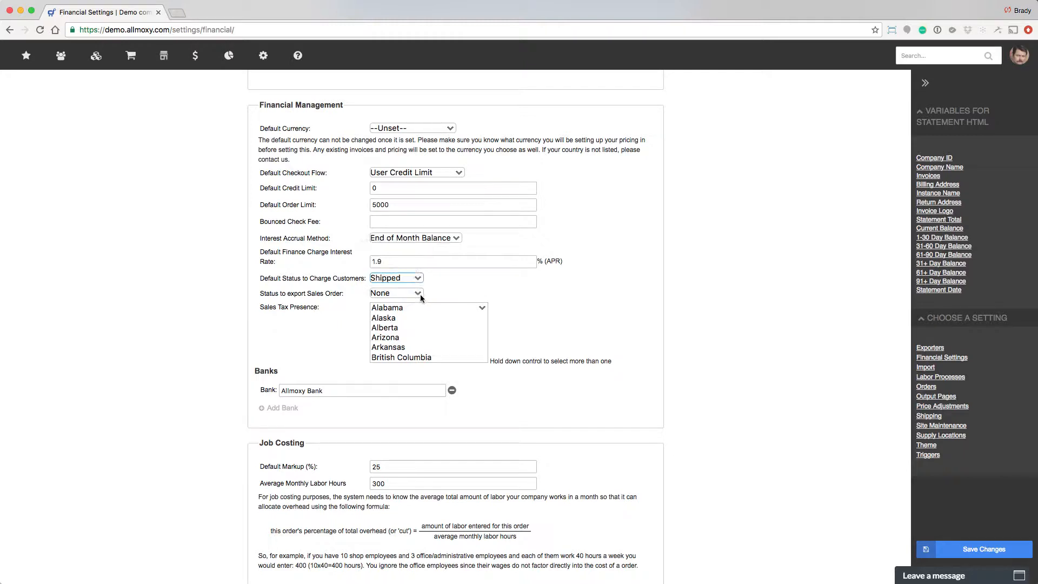
Set the status to export sales orders to Verified and add two blank bank entries below Allmoxy Bank
{"action": "left_click", "coordinate": [405, 293]}
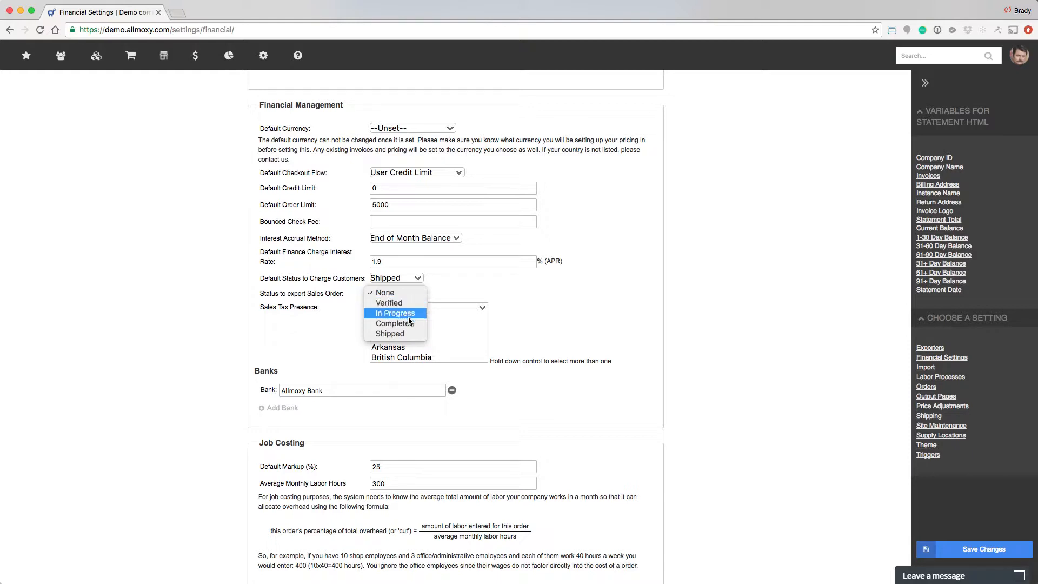
{"action": "left_click", "coordinate": [403, 302]}
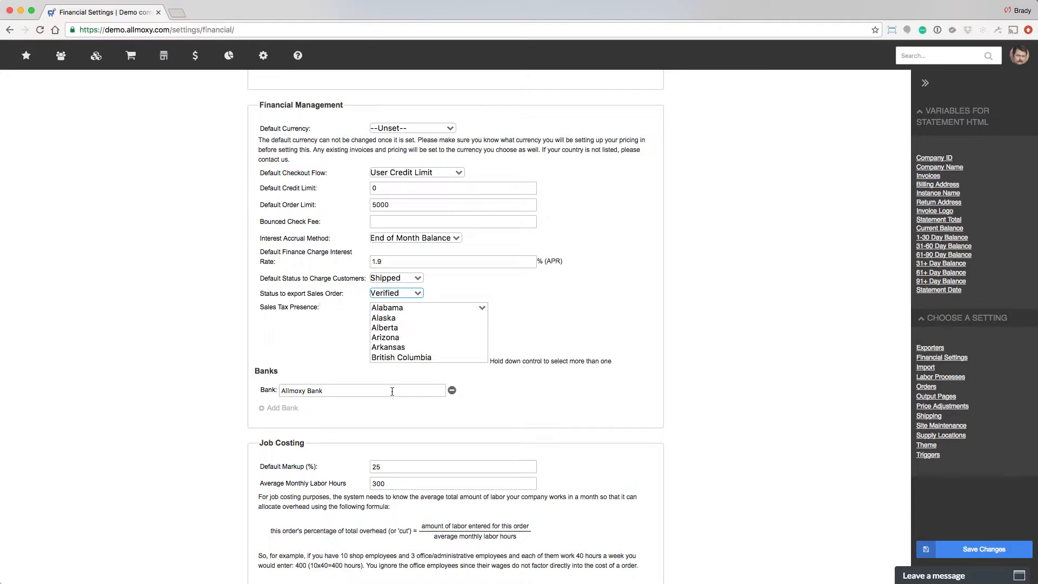
{"action": "left_click", "coordinate": [283, 408]}
{"action": "left_click", "coordinate": [295, 432]}
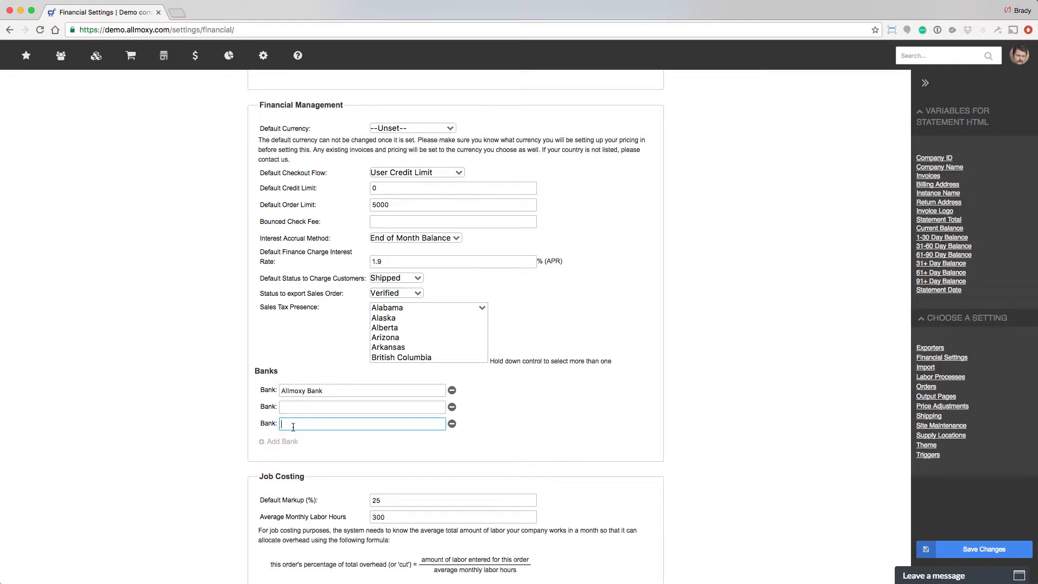
{"action": "left_click_drag", "start_coordinate": [346, 390], "coordinate": [266, 393]}
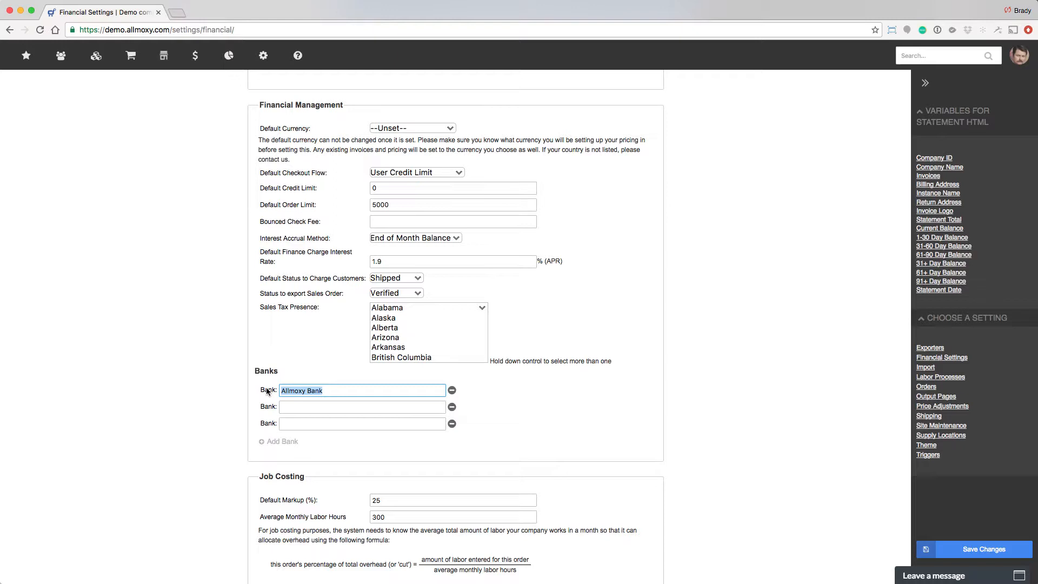
Open a new itemized order in a separate browser tab and switch to it
{"action": "scroll", "coordinate": [265, 389], "scroll_direction": "down", "scroll_amount": 6}
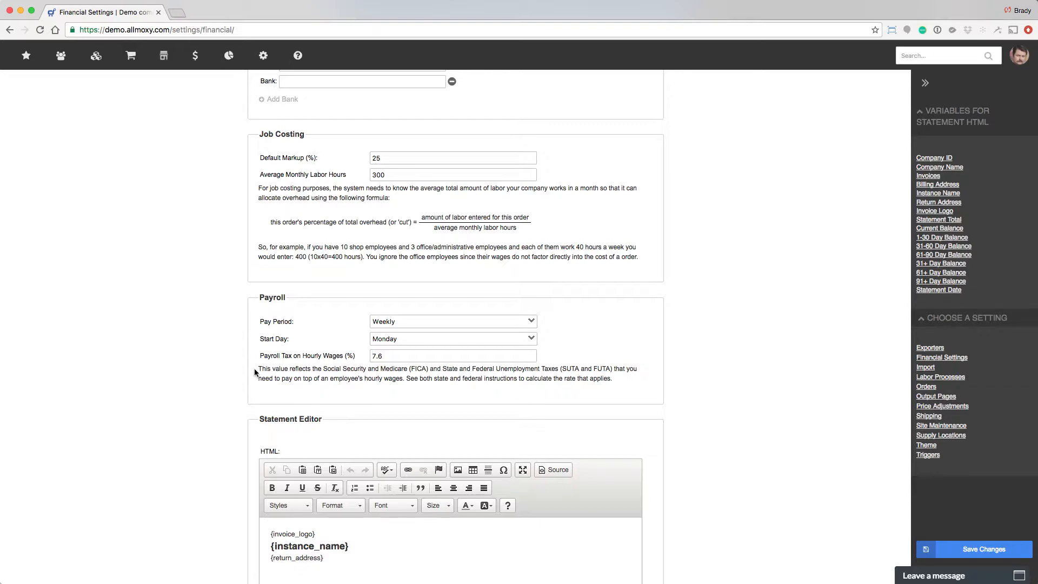
{"action": "mouse_move", "coordinate": [130, 55]}
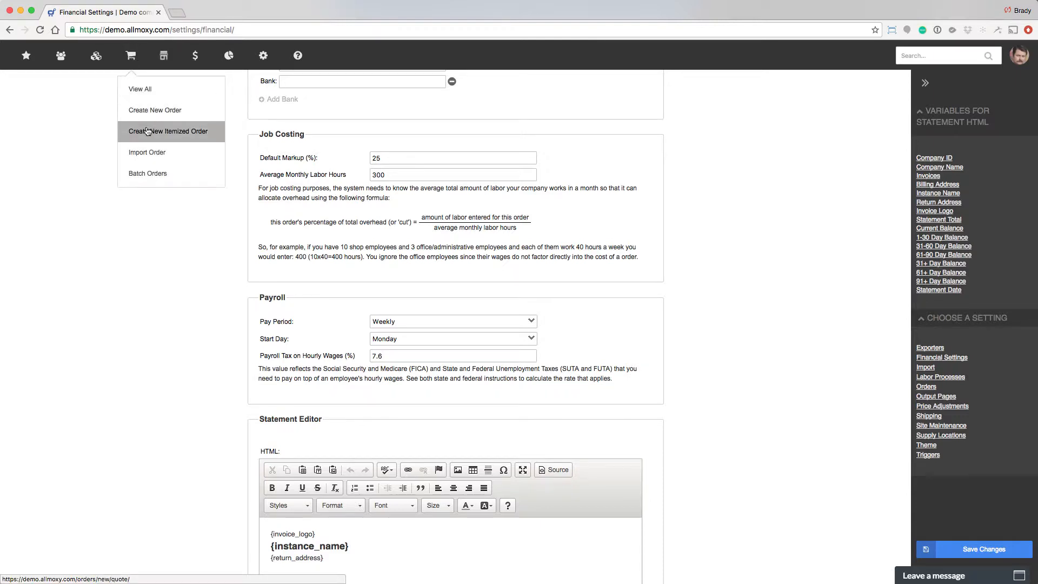
{"action": "right_click", "coordinate": [147, 130]}
{"action": "left_click", "coordinate": [159, 130]}
{"action": "left_click", "coordinate": [227, 12]}
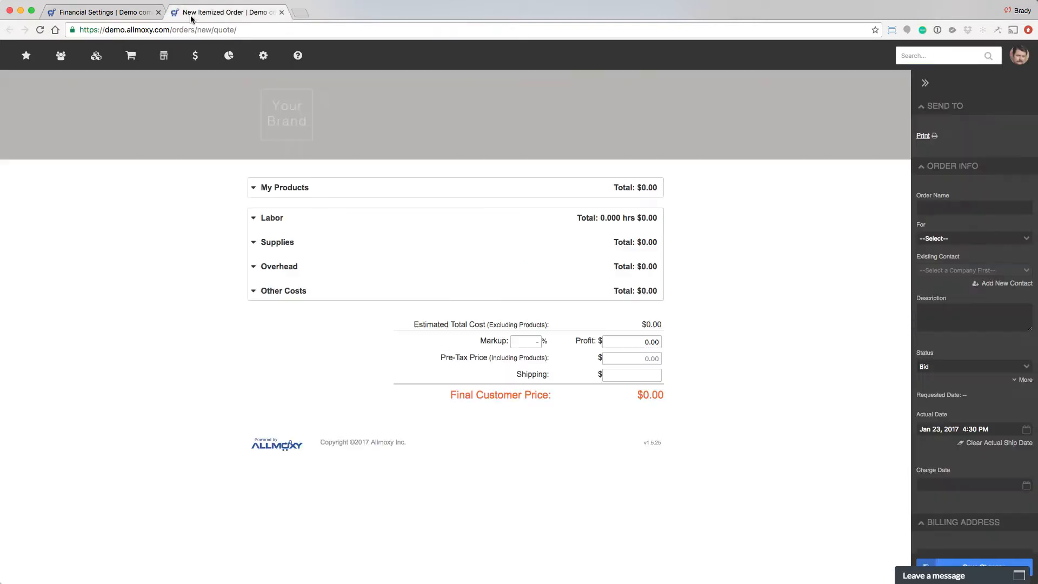
Add a Cope & Stick Door from the Doors category to the order's products and collapse the My Products section
{"action": "left_click", "coordinate": [281, 187]}
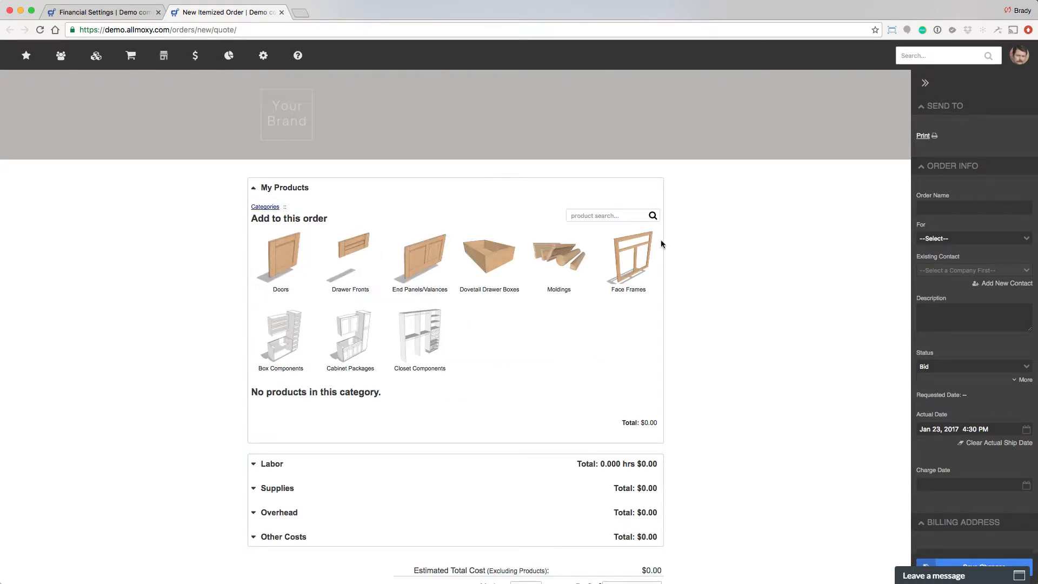
{"action": "left_click", "coordinate": [294, 268]}
{"action": "left_click", "coordinate": [298, 260]}
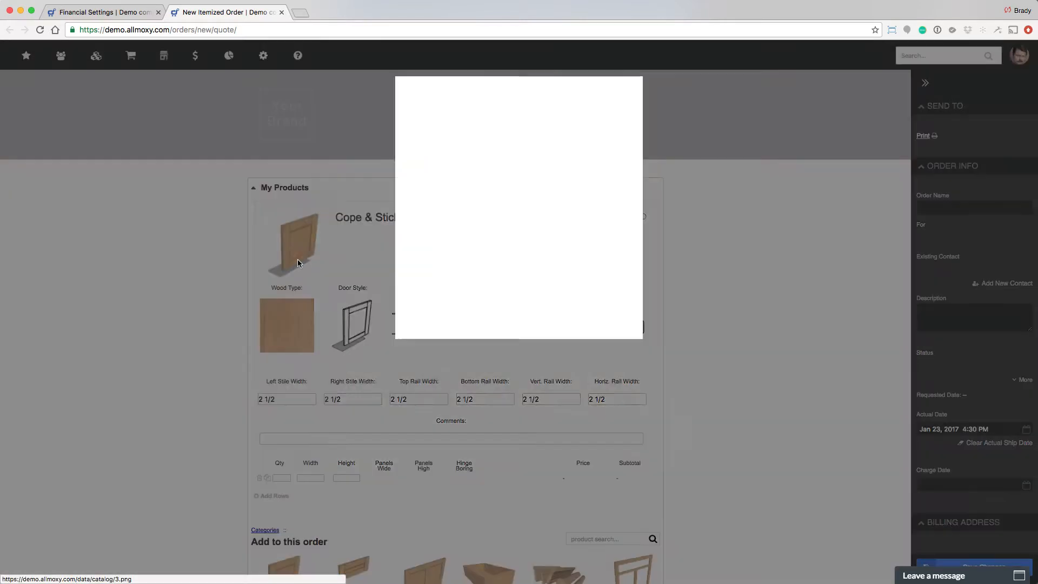
{"action": "left_click", "coordinate": [248, 317]}
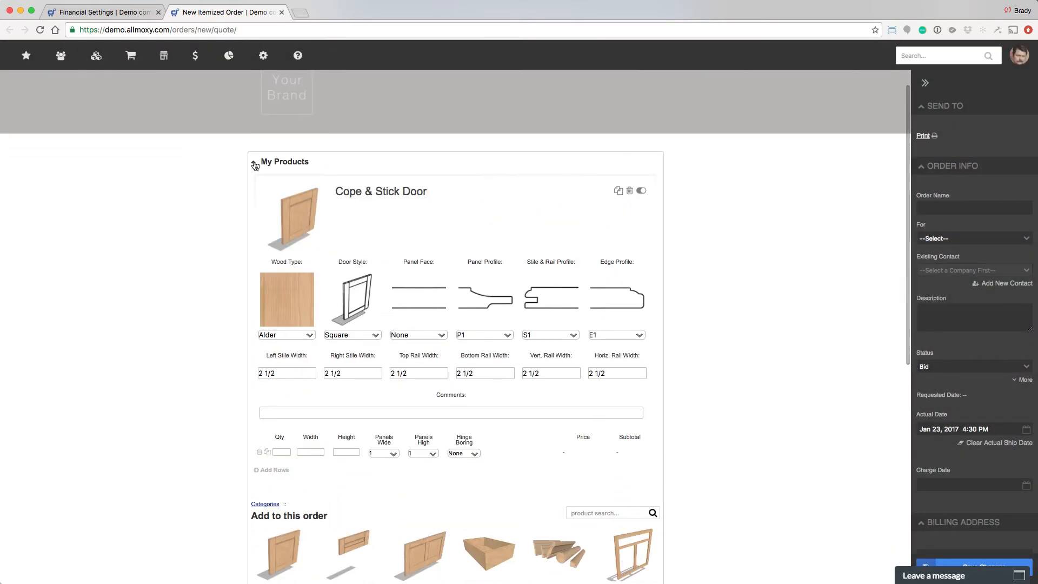
{"action": "left_click", "coordinate": [254, 165]}
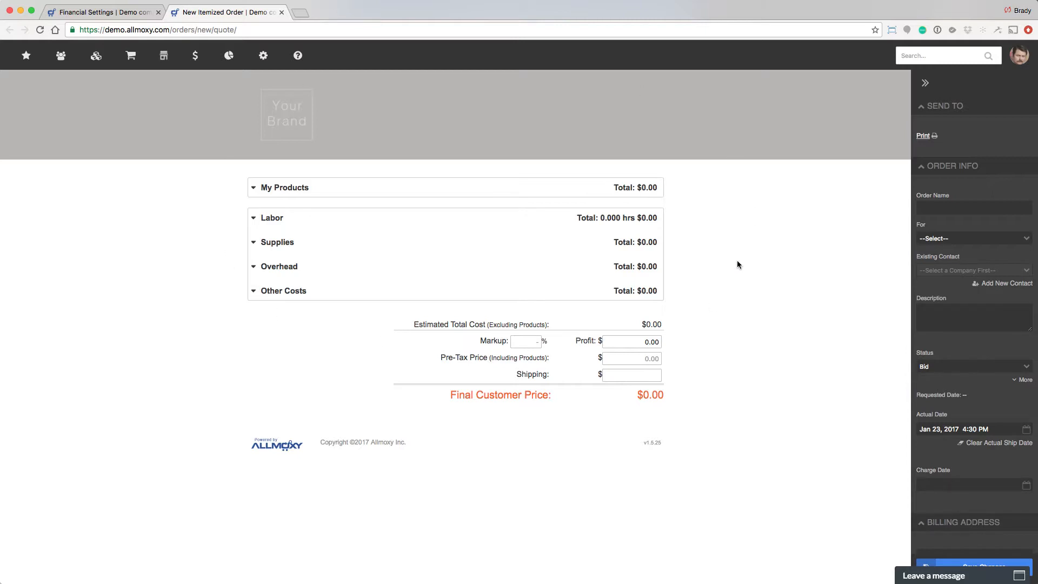
Check the order's markup percentage field against the default markup and average monthly labor hours in the financial settings
{"action": "left_click_drag", "start_coordinate": [487, 341], "coordinate": [508, 341]}
{"action": "left_click", "coordinate": [519, 341]}
{"action": "left_click", "coordinate": [126, 12]}
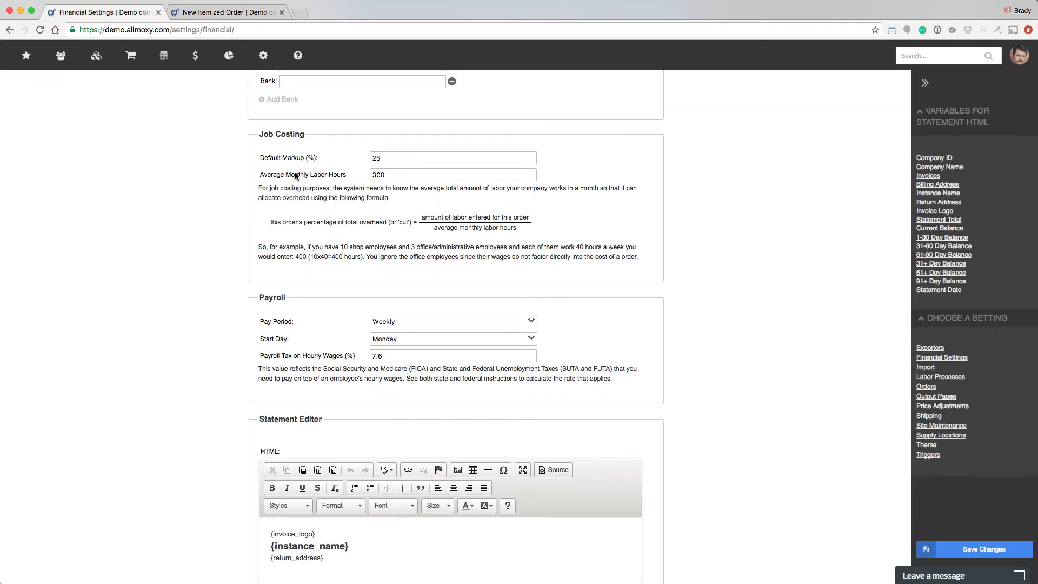
{"action": "left_click", "coordinate": [416, 173]}
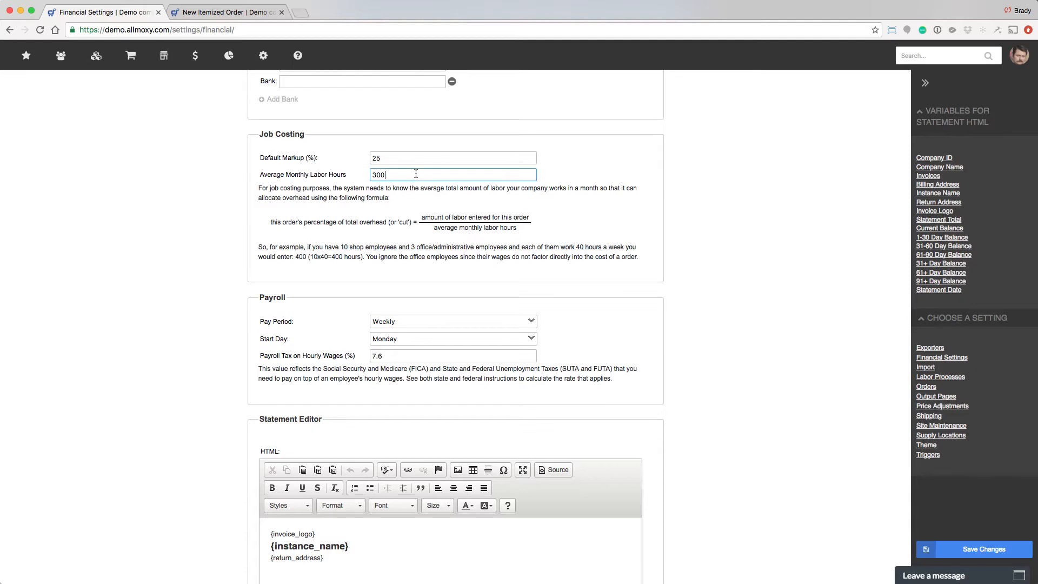
Expand the Overhead section of the itemized order and review the overhead allocation formula in the Job Costing settings
{"action": "left_click", "coordinate": [230, 12]}
{"action": "left_click", "coordinate": [264, 270]}
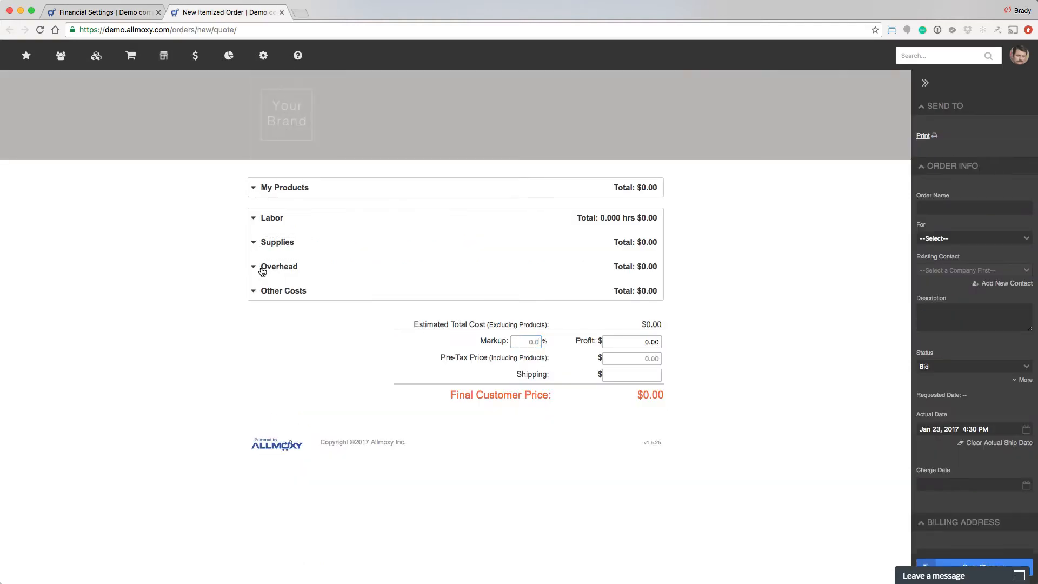
{"action": "left_click", "coordinate": [103, 12]}
{"action": "left_click_drag", "start_coordinate": [255, 184], "coordinate": [637, 261]}
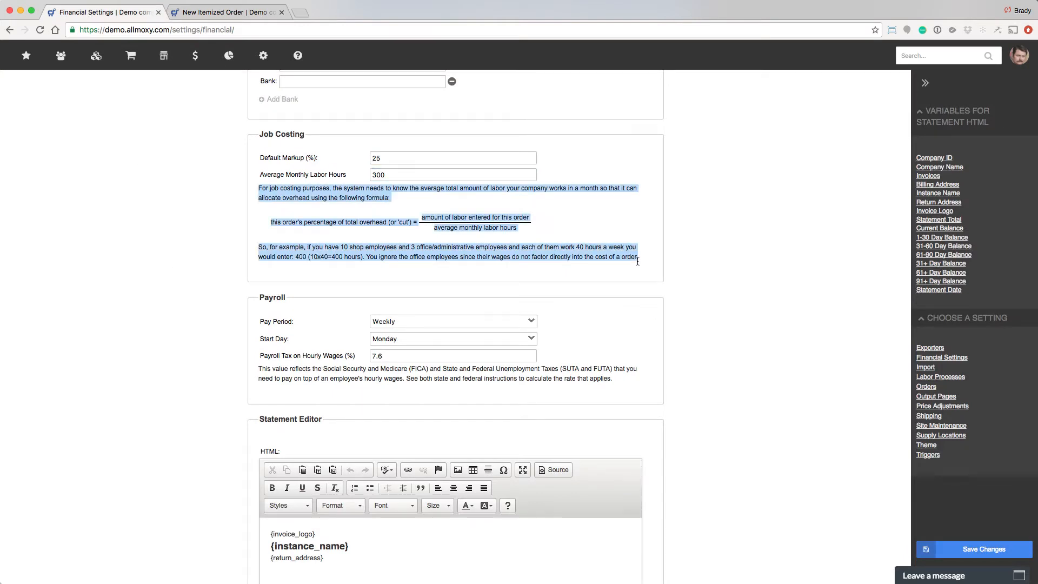
{"action": "left_click", "coordinate": [632, 290]}
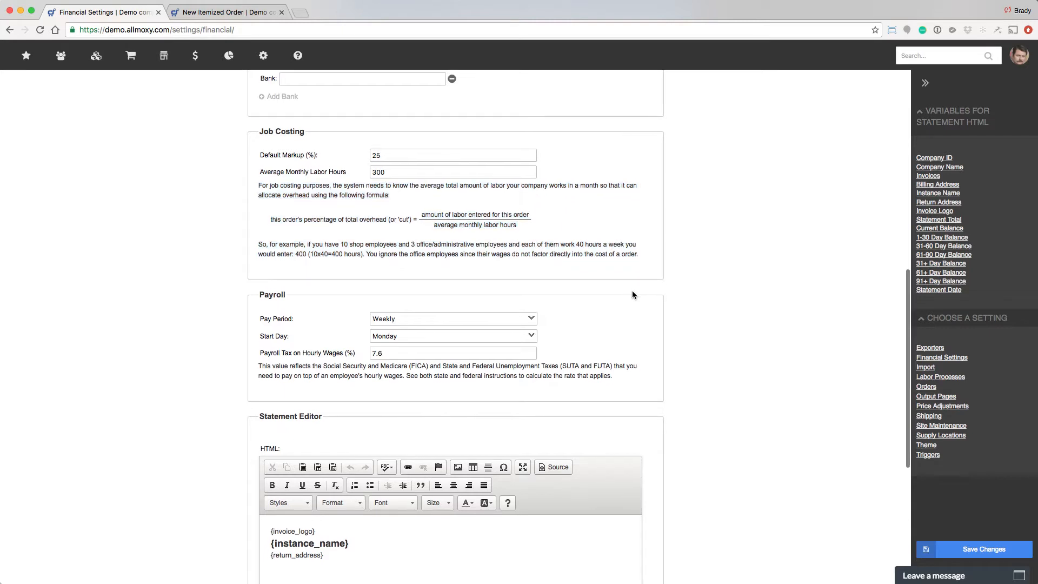
Review the pay period and start day options in the Payroll settings, leaving both selections as they are
{"action": "scroll", "coordinate": [632, 290], "scroll_direction": "down", "scroll_amount": 3}
{"action": "left_click", "coordinate": [419, 187]}
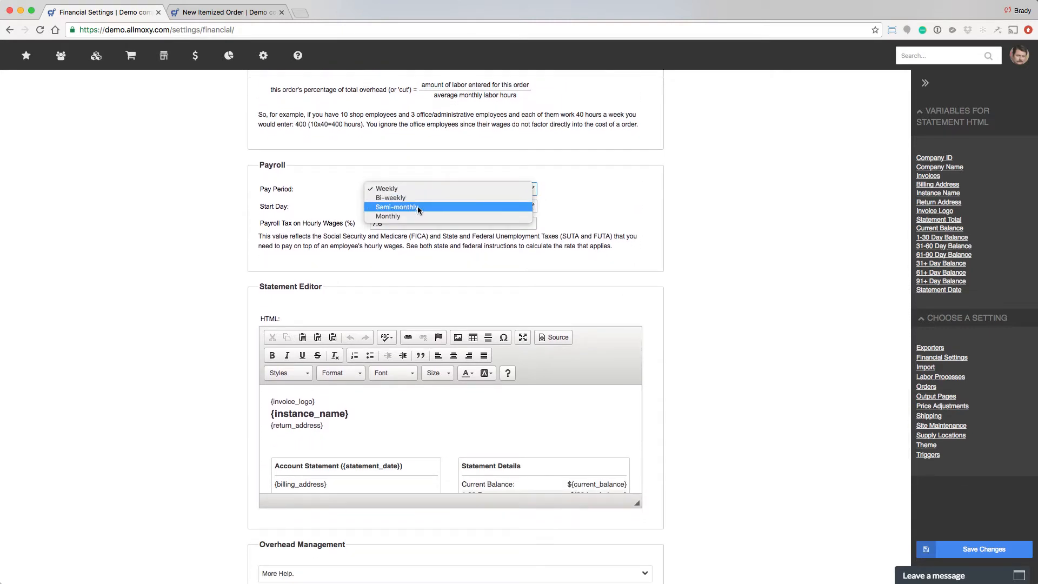
{"action": "left_click", "coordinate": [579, 187]}
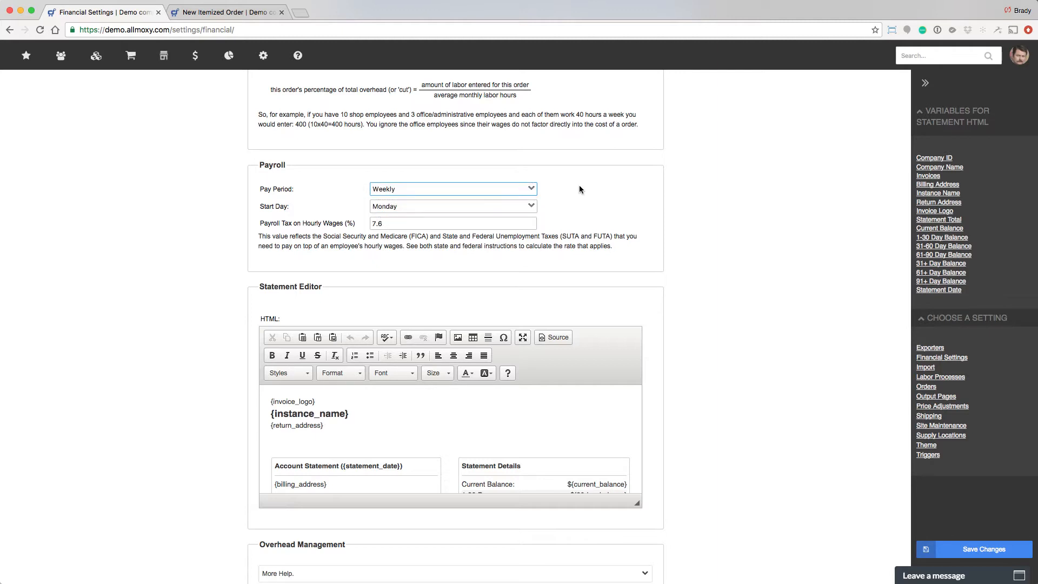
{"action": "left_click", "coordinate": [421, 206]}
{"action": "left_click", "coordinate": [602, 74]}
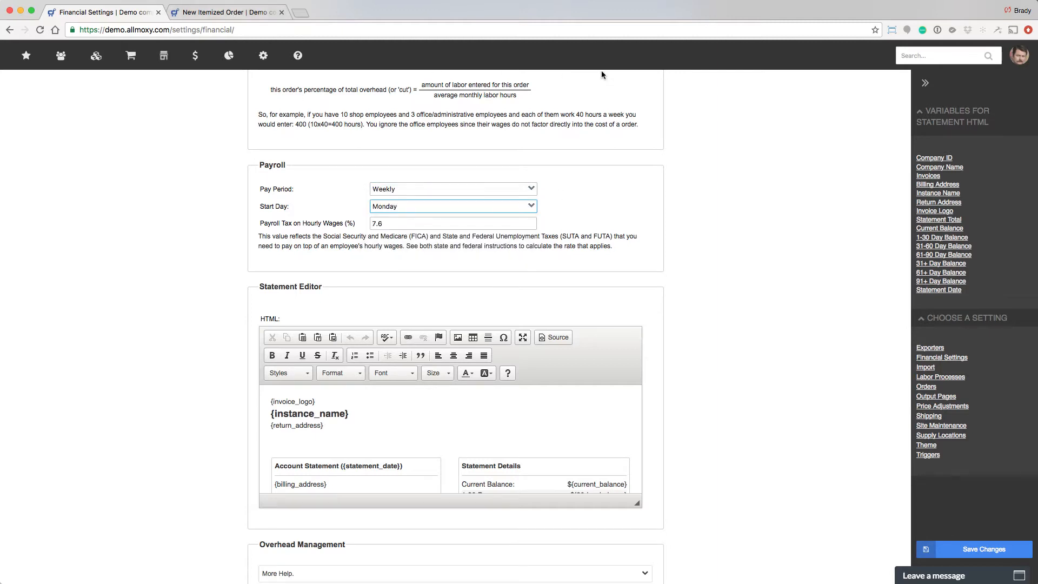
Open the current user's home page from the itemized order and check the pay period dates on the time card
{"action": "key", "text": "ctrl+Tab"}
{"action": "left_click", "coordinate": [1020, 55]}
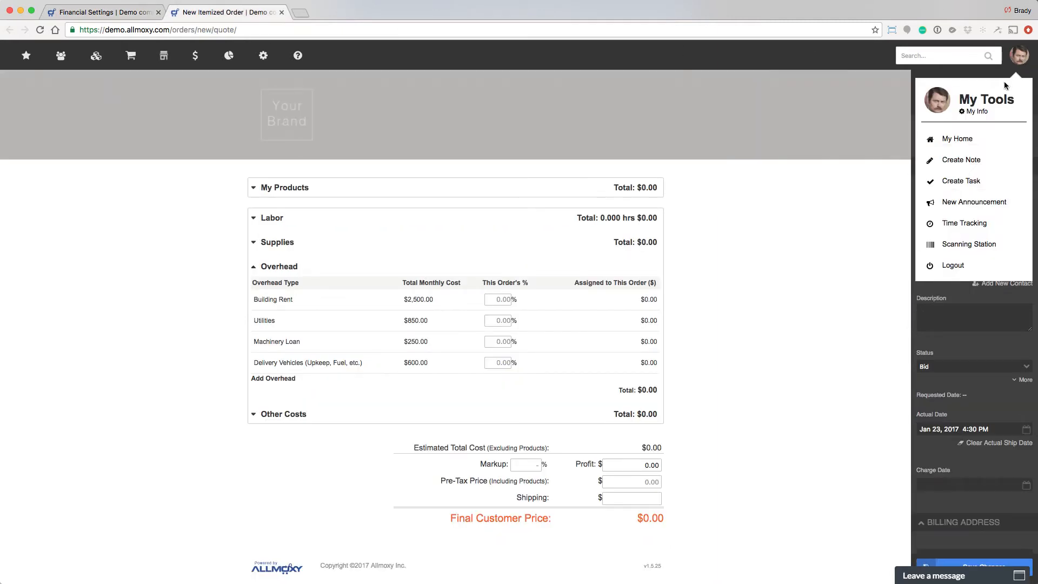
{"action": "left_click", "coordinate": [957, 139]}
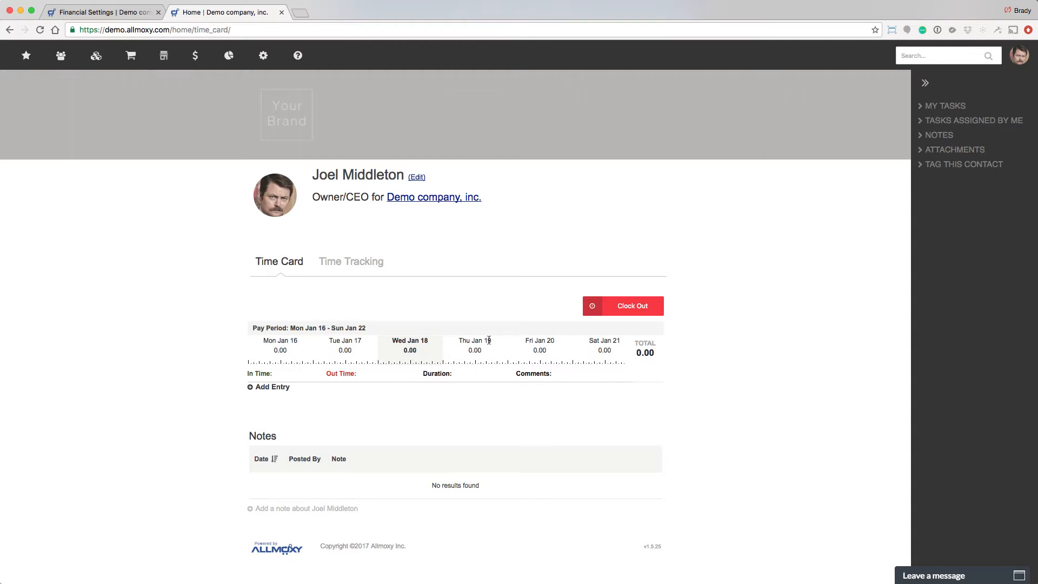
Check the payroll tax on hourly wages setting against the wages column in the itemized order's Labor section
{"action": "left_click", "coordinate": [120, 12]}
{"action": "left_click", "coordinate": [403, 223]}
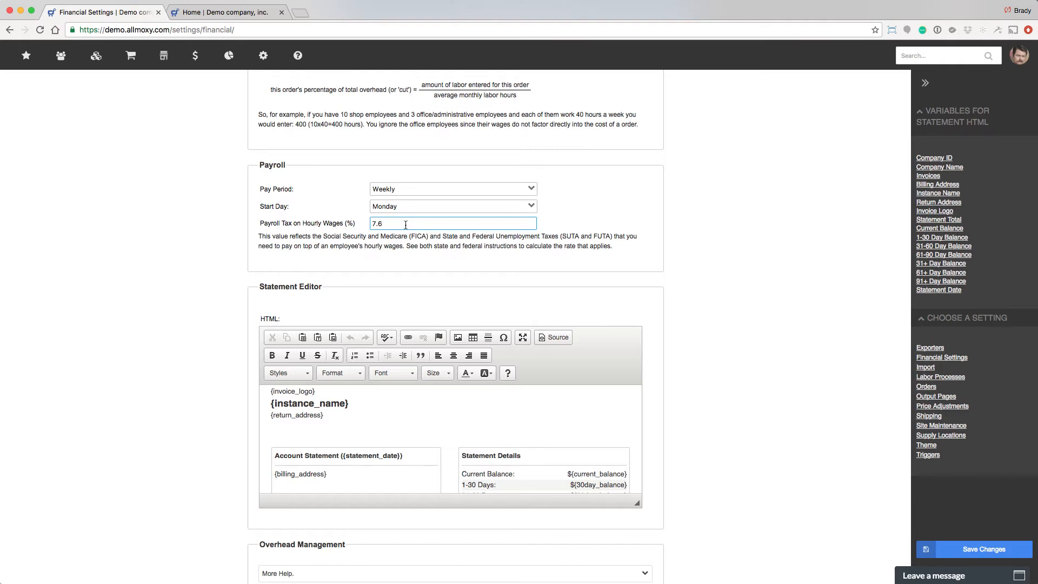
{"action": "left_click", "coordinate": [261, 16]}
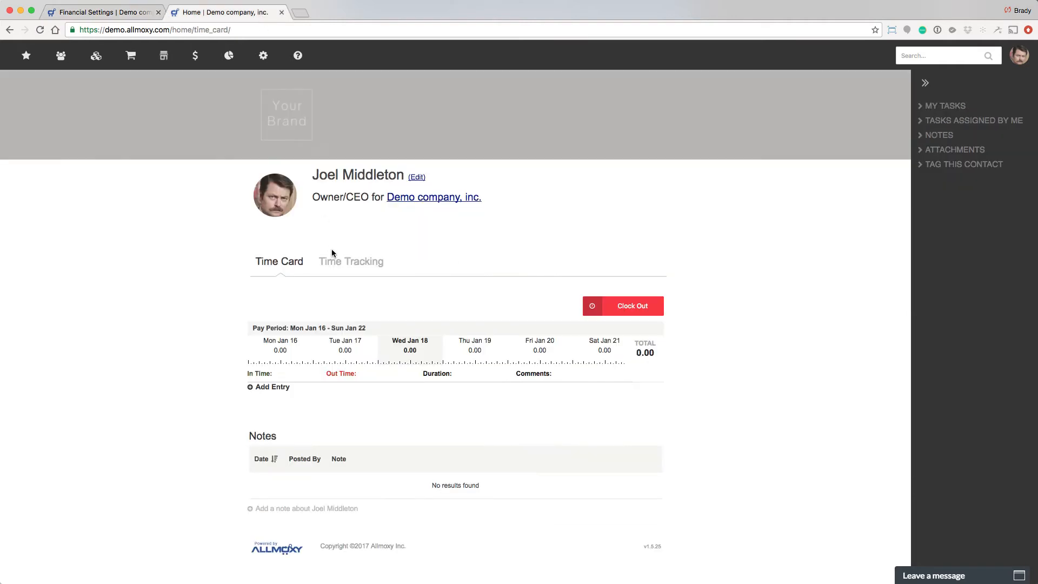
{"action": "scroll", "coordinate": [333, 249], "scroll_direction": "left", "scroll_amount": 5}
{"action": "left_click", "coordinate": [271, 219]}
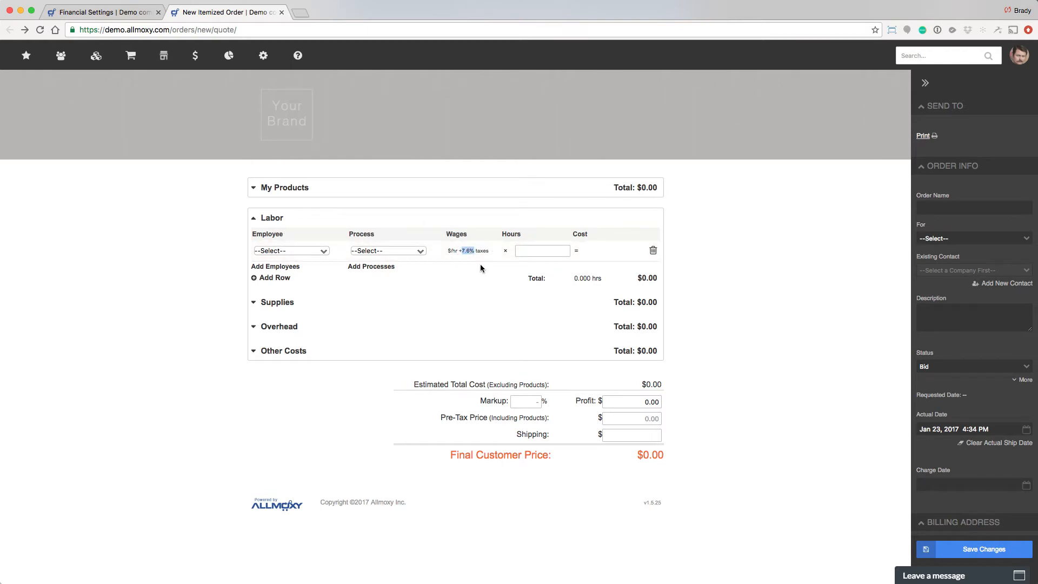
Enlarge the Statement Editor's editing area in the financial settings and review the whole account statement template
{"action": "key", "text": "ctrl+shift+Tab"}
{"action": "scroll", "coordinate": [594, 433], "scroll_direction": "down", "scroll_amount": 5}
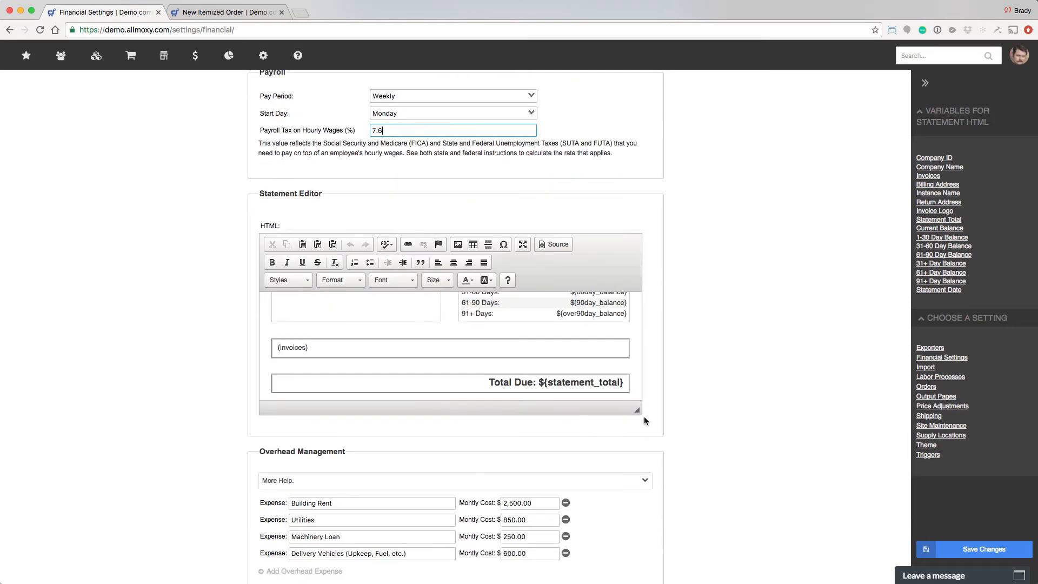
{"action": "left_click_drag", "start_coordinate": [638, 411], "coordinate": [639, 568]}
{"action": "scroll", "coordinate": [562, 355], "scroll_direction": "down", "scroll_amount": 4}
{"action": "scroll", "coordinate": [609, 420], "scroll_direction": "up", "scroll_amount": 5}
{"action": "left_click", "coordinate": [454, 366]}
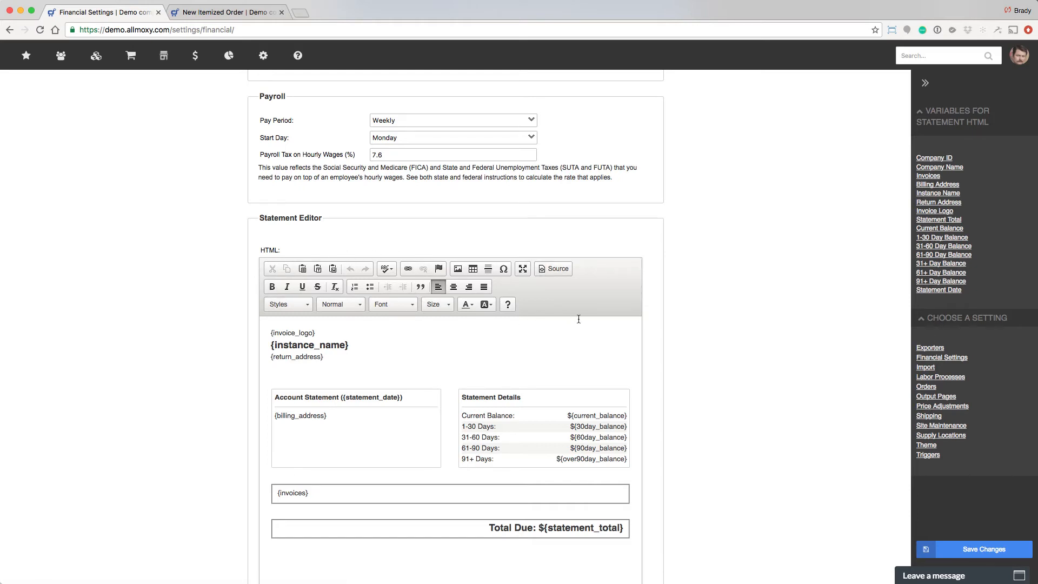
Review the Overhead Management expenses, then collapse the itemized order's Labor section and expand its Overhead section
{"action": "scroll", "coordinate": [579, 319], "scroll_direction": "down", "scroll_amount": 7}
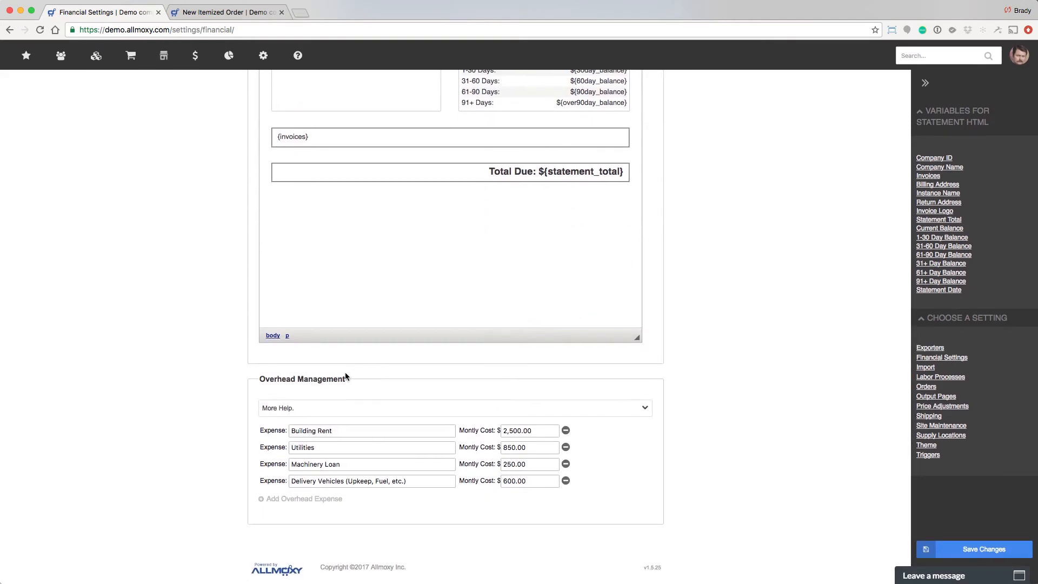
{"action": "key", "text": "ctrl+Tab"}
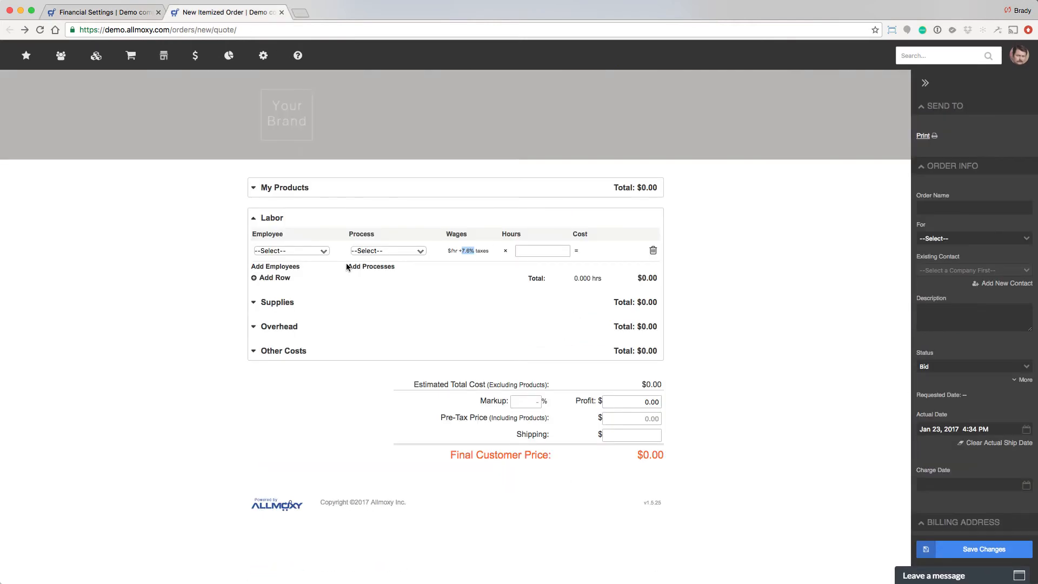
{"action": "left_click", "coordinate": [269, 220]}
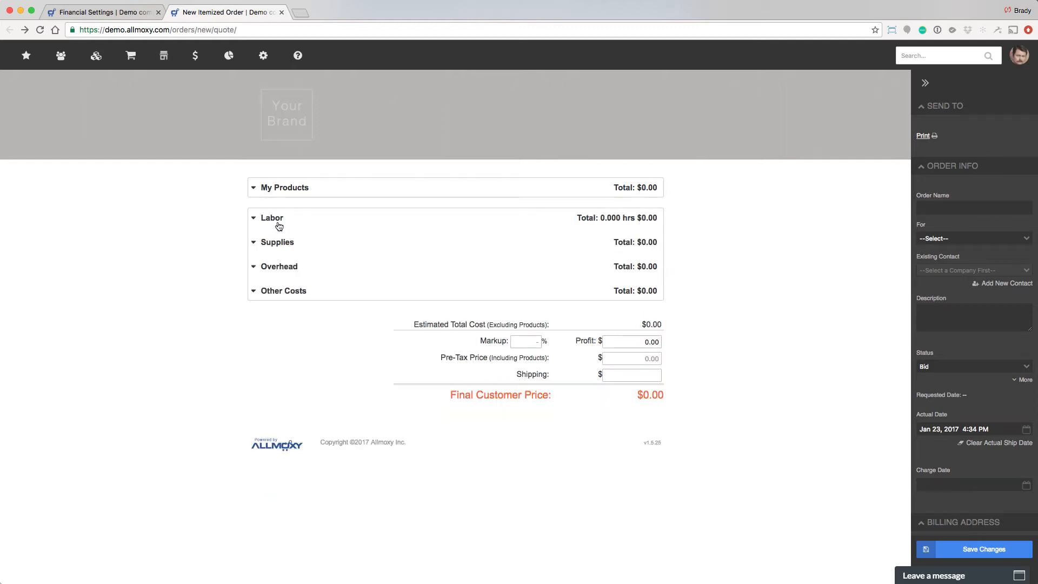
{"action": "left_click", "coordinate": [276, 268]}
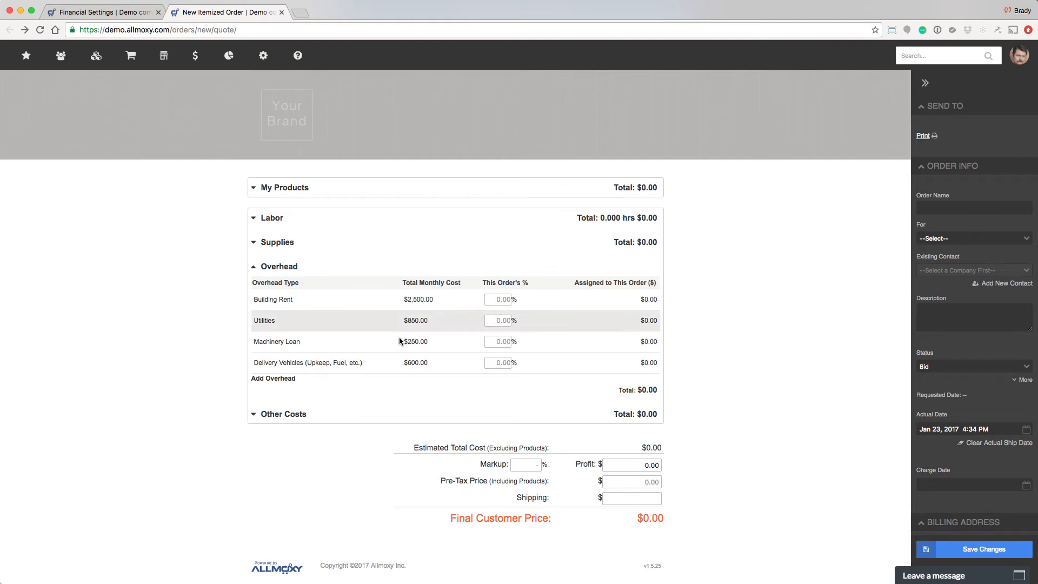
Compare the expenses and monthly costs in Overhead Management with the overhead rows of the itemized order
{"action": "left_click", "coordinate": [100, 13]}
{"action": "left_click", "coordinate": [187, 13]}
{"action": "left_click", "coordinate": [118, 12]}
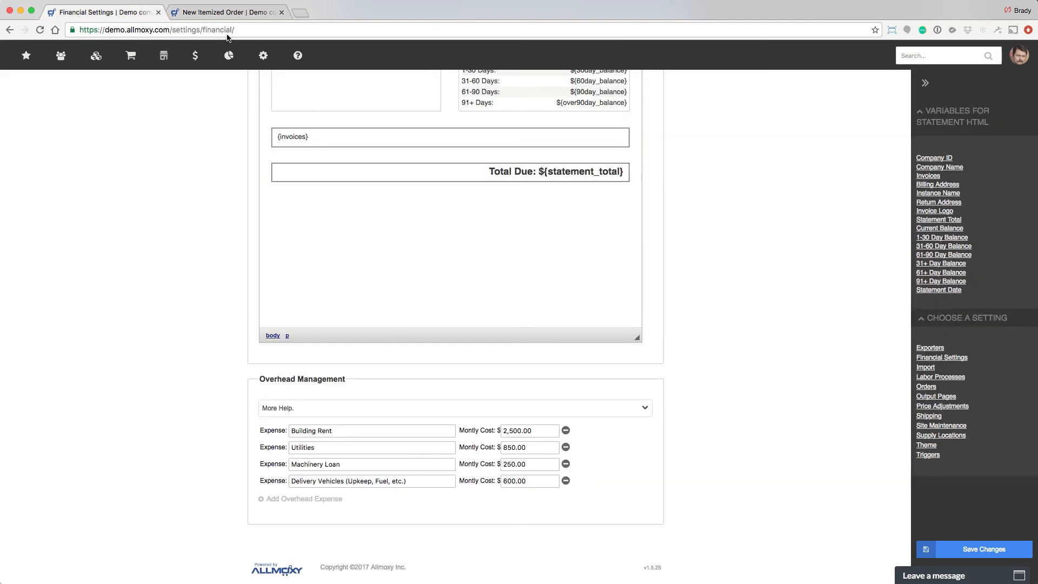
{"action": "left_click", "coordinate": [223, 15]}
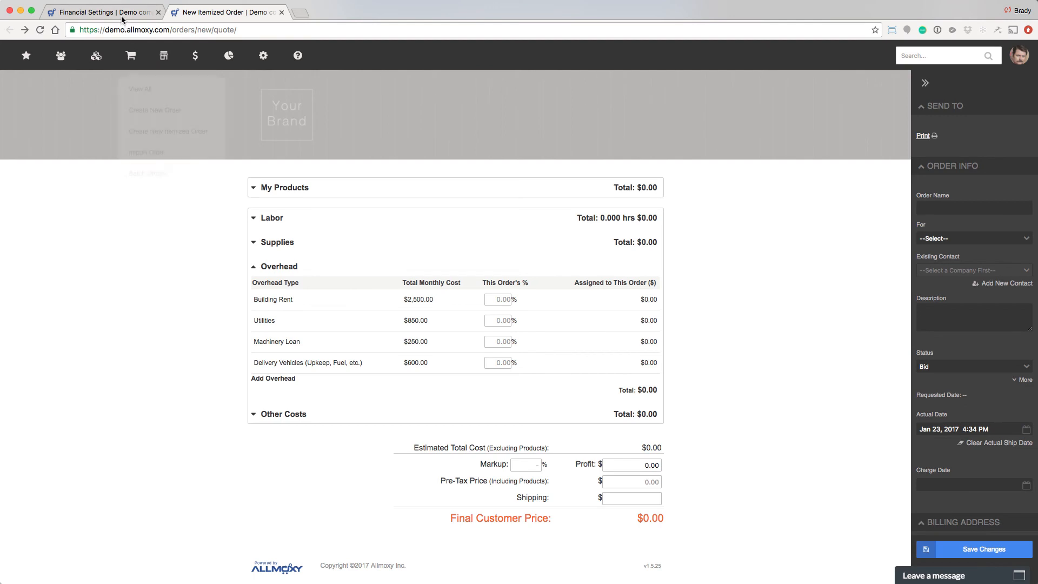
{"action": "left_click", "coordinate": [122, 13]}
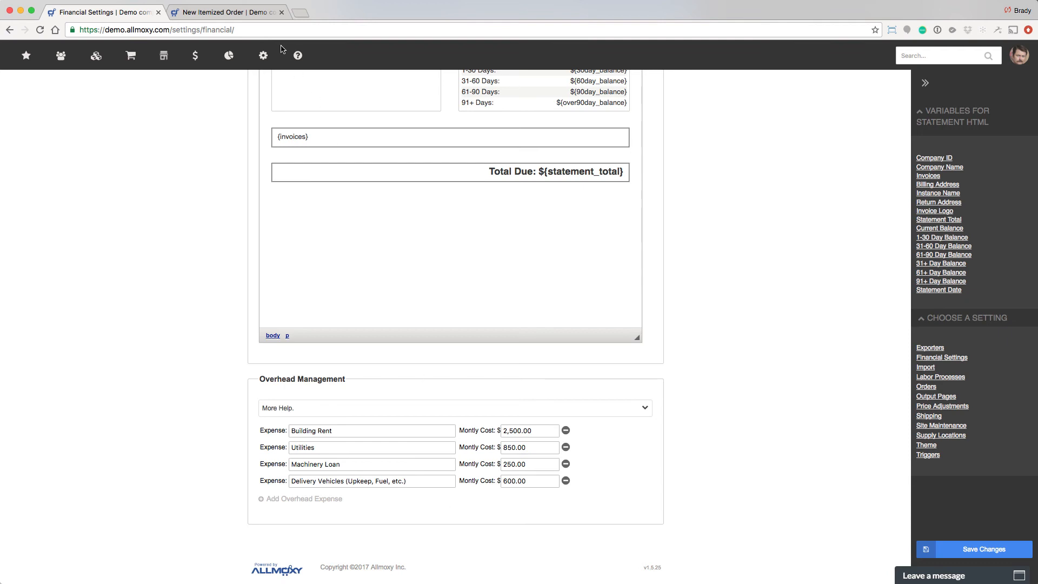
{"action": "left_click", "coordinate": [287, 13]}
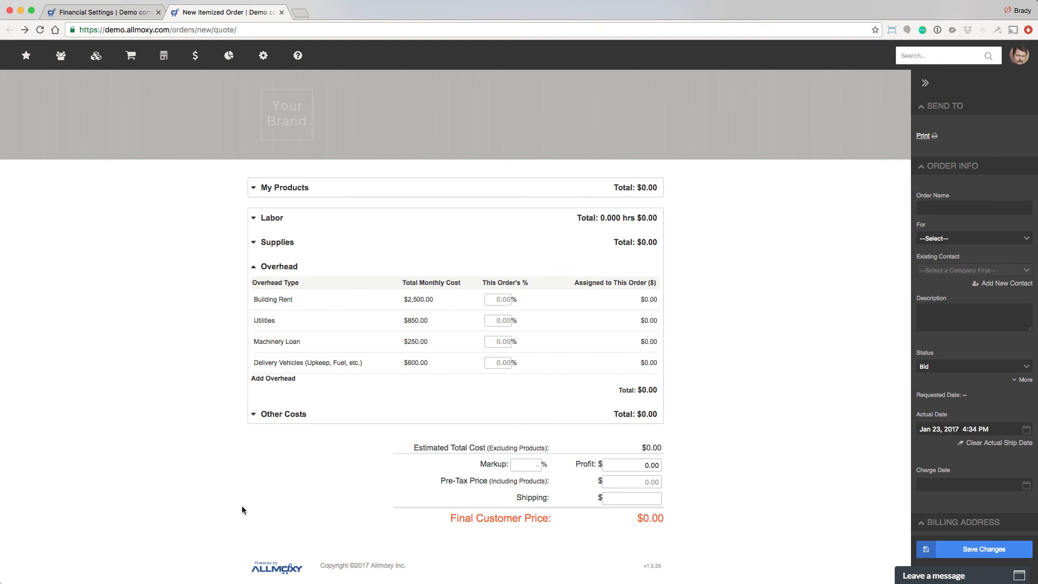
Review the financial settings page once more, from Receiving Payments through the Job Costing and Payroll sections
{"action": "left_click", "coordinate": [127, 12]}
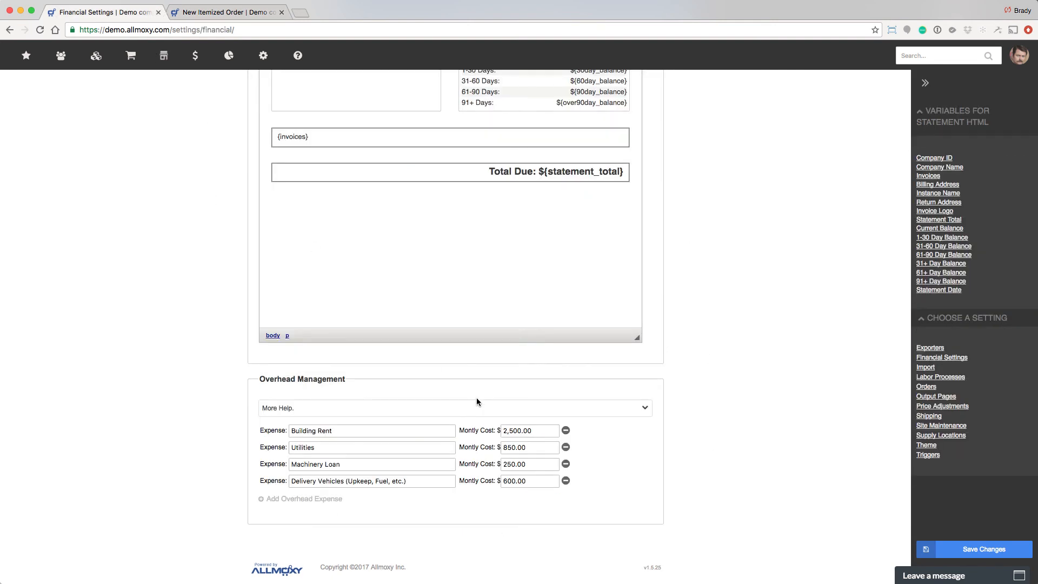
{"action": "scroll", "coordinate": [476, 398], "scroll_direction": "up", "scroll_amount": 7}
{"action": "scroll", "coordinate": [477, 398], "scroll_direction": "up", "scroll_amount": 10}
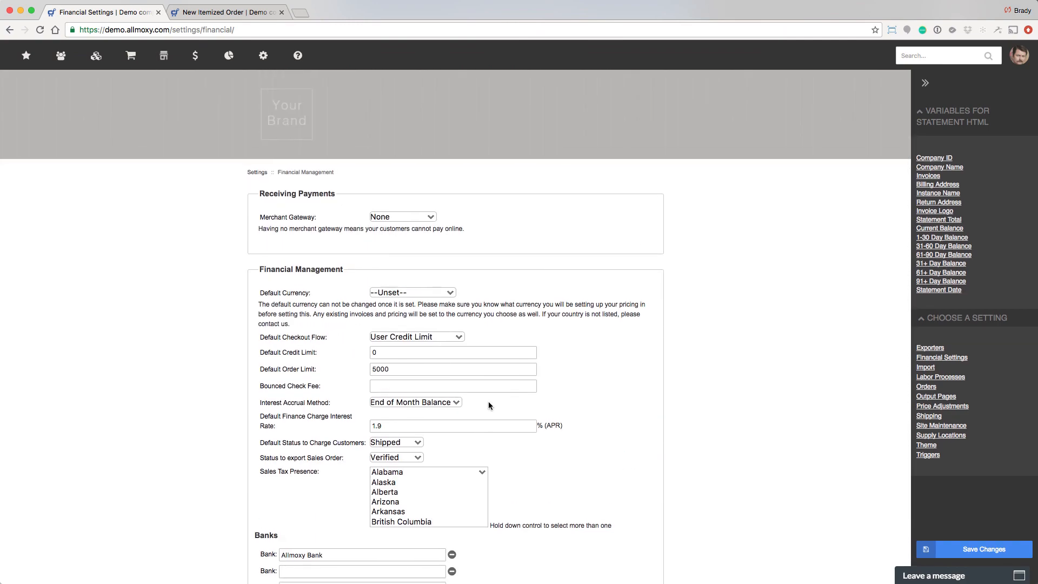
{"action": "scroll", "coordinate": [486, 400], "scroll_direction": "down", "scroll_amount": 4}
{"action": "scroll", "coordinate": [488, 401], "scroll_direction": "down", "scroll_amount": 10}
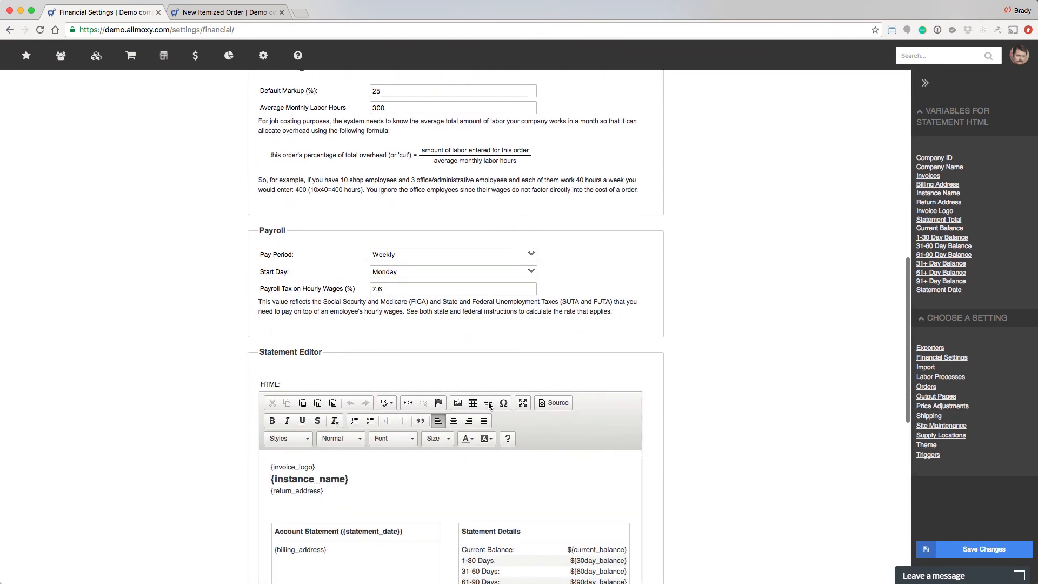